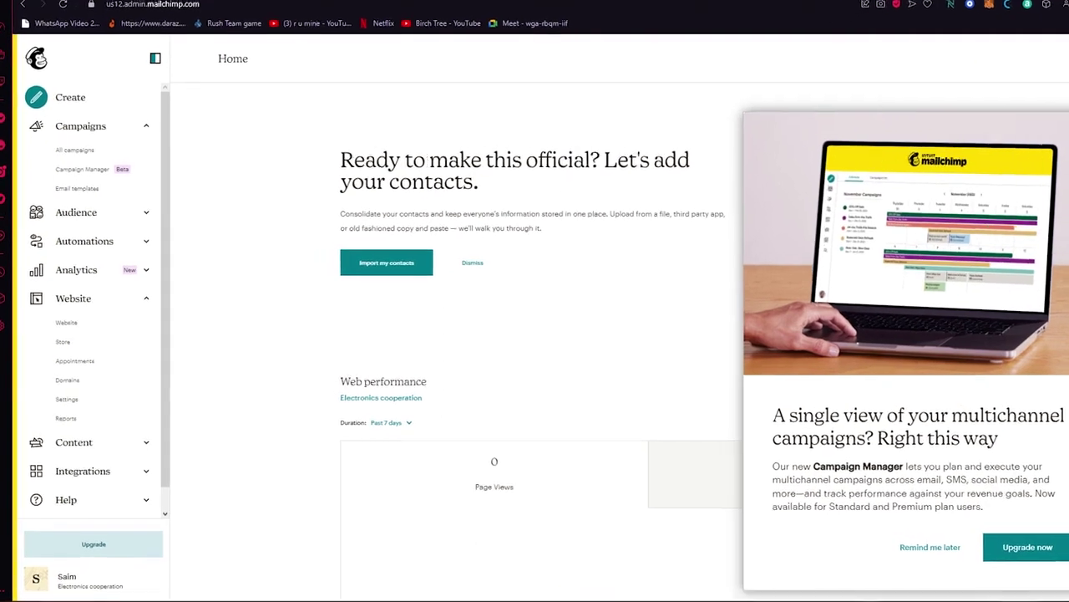
- Go to the Audience dashboard, dismiss the Campaign Manager promo, and scroll through the page
left_click(62, 213)
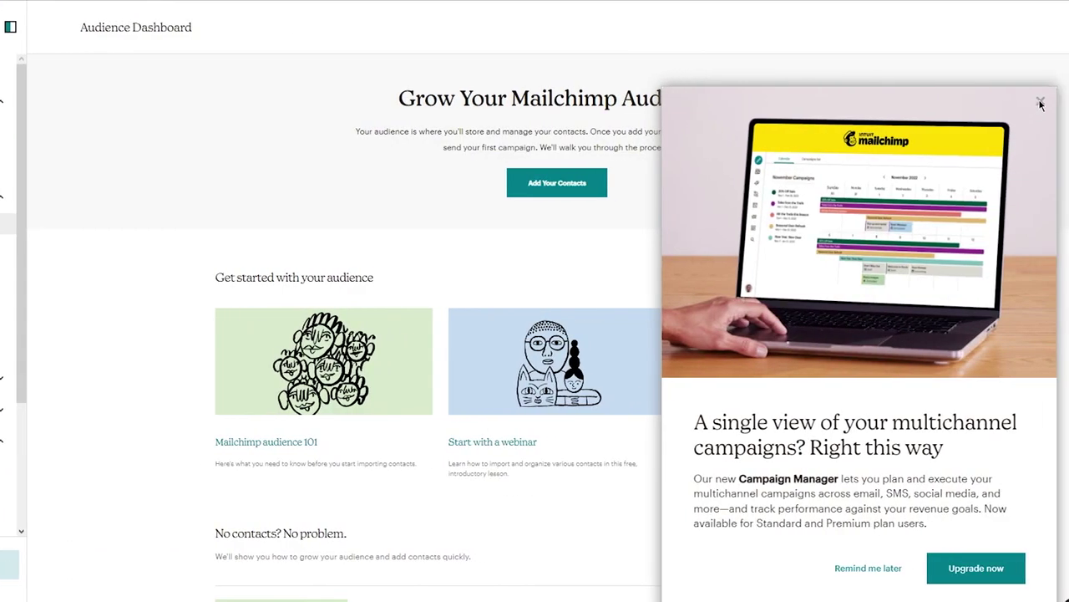
left_click(1040, 103)
scroll(668, 254, "down", 4)
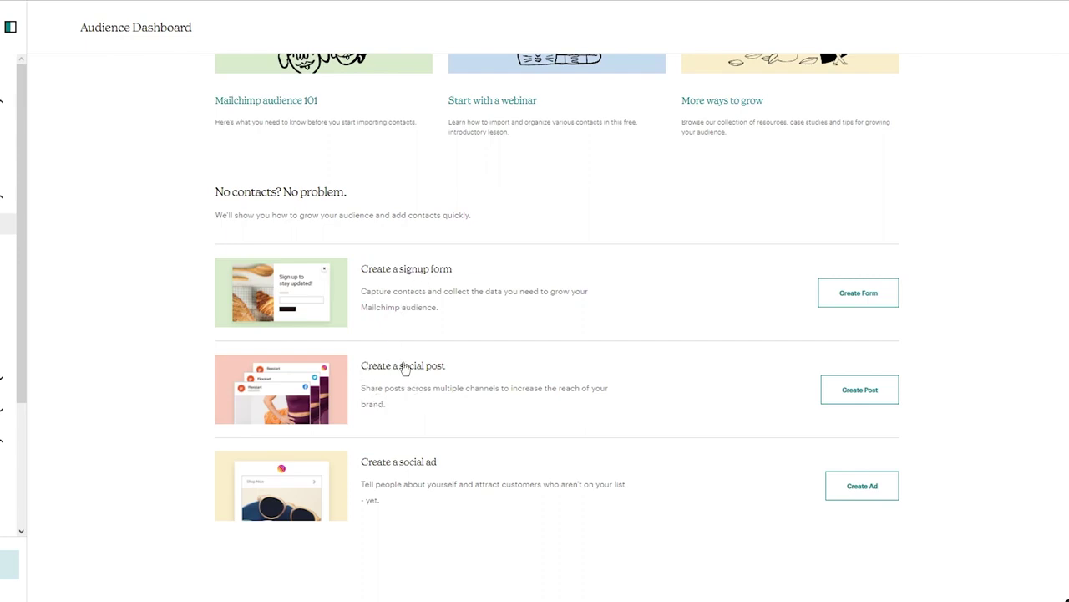
scroll(437, 458, "up", 5)
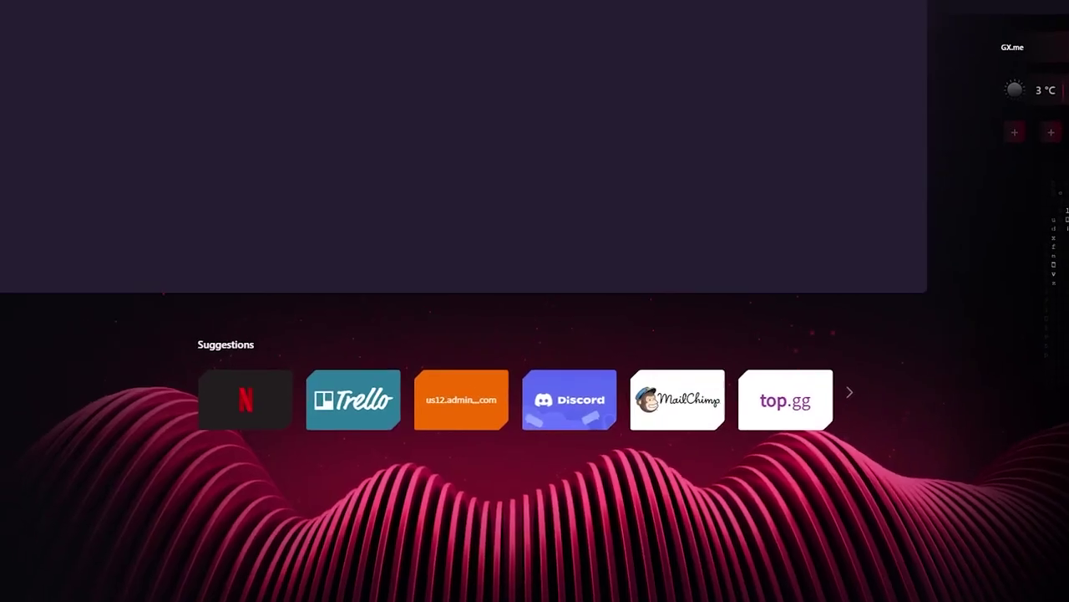
- Search Google for 'google sheets' and open the Google Sheets result to get a blank spreadsheet
type("ex")
key("BackSpace")
key("BackSpace")
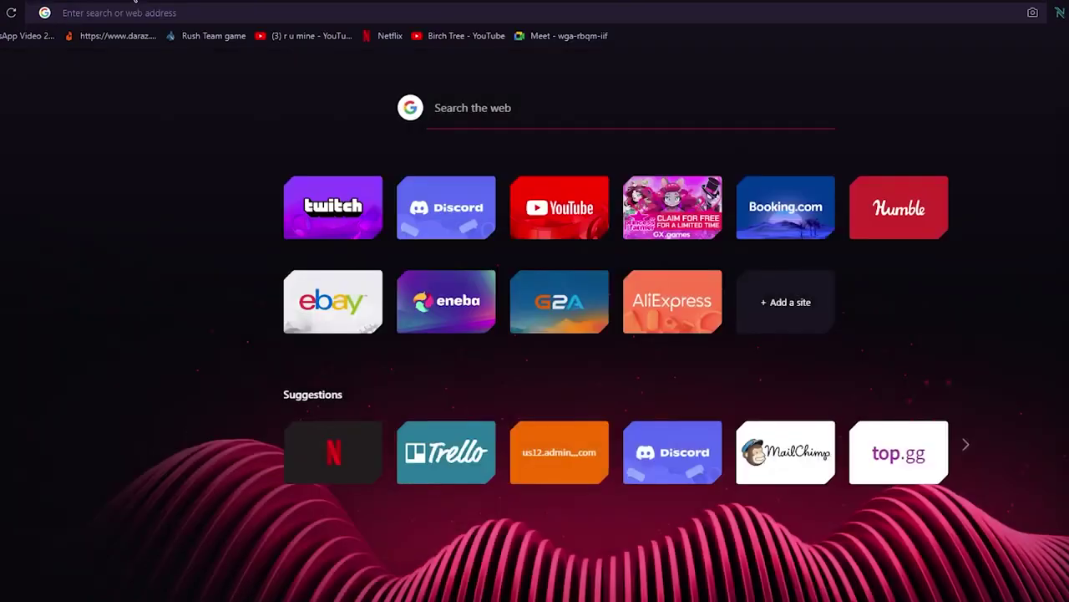
type("google sheet")
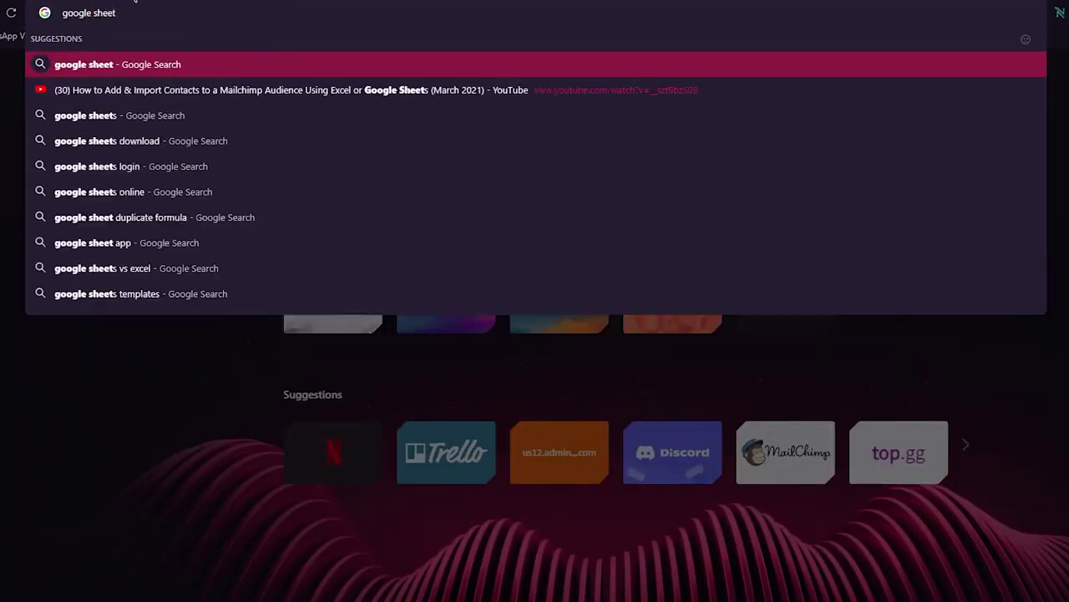
type("s")
key("Return")
left_click(202, 198)
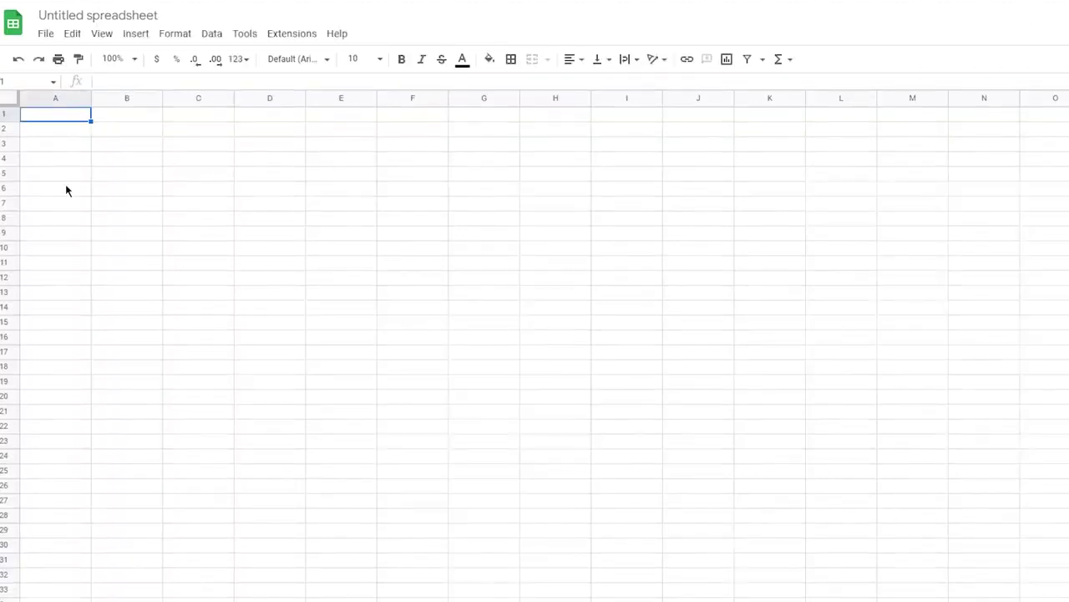
- Enter the headings Email Address, First, Last and Age in cells A1 through D1
double_click(55, 117)
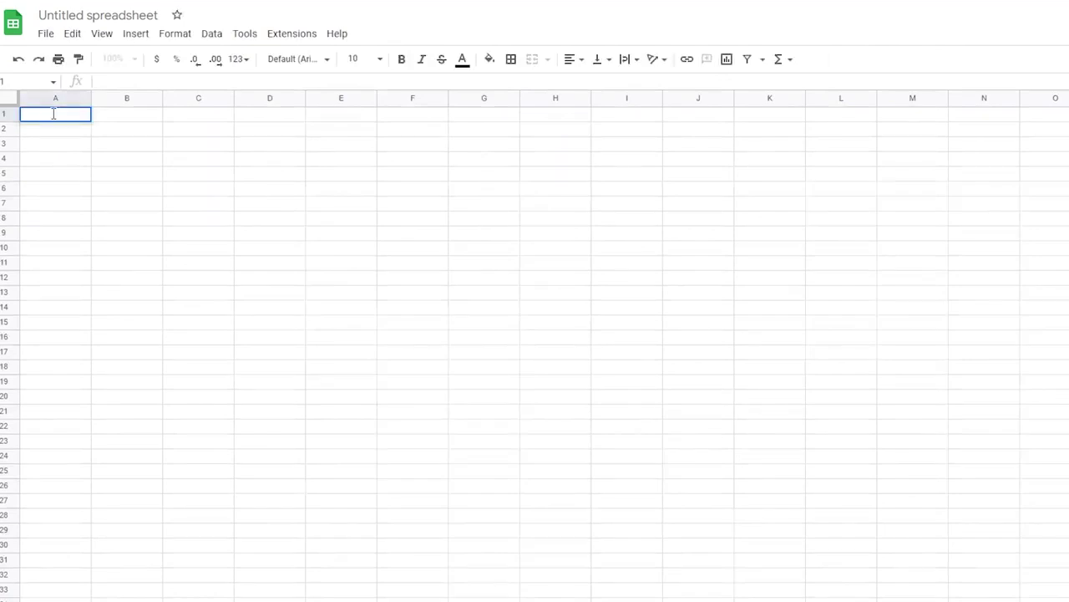
type("Email Addre")
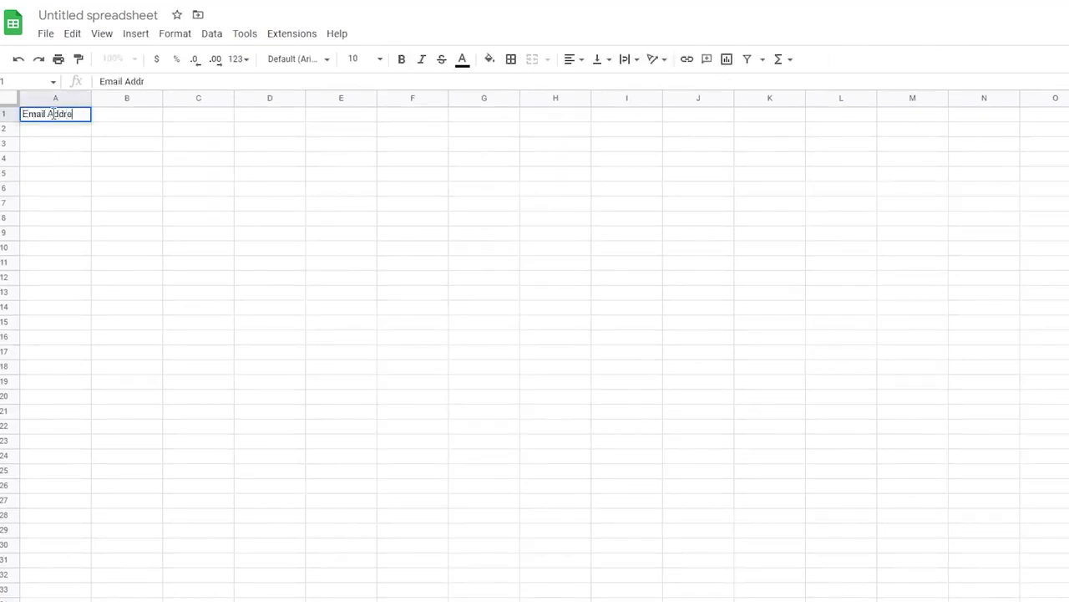
type("ss")
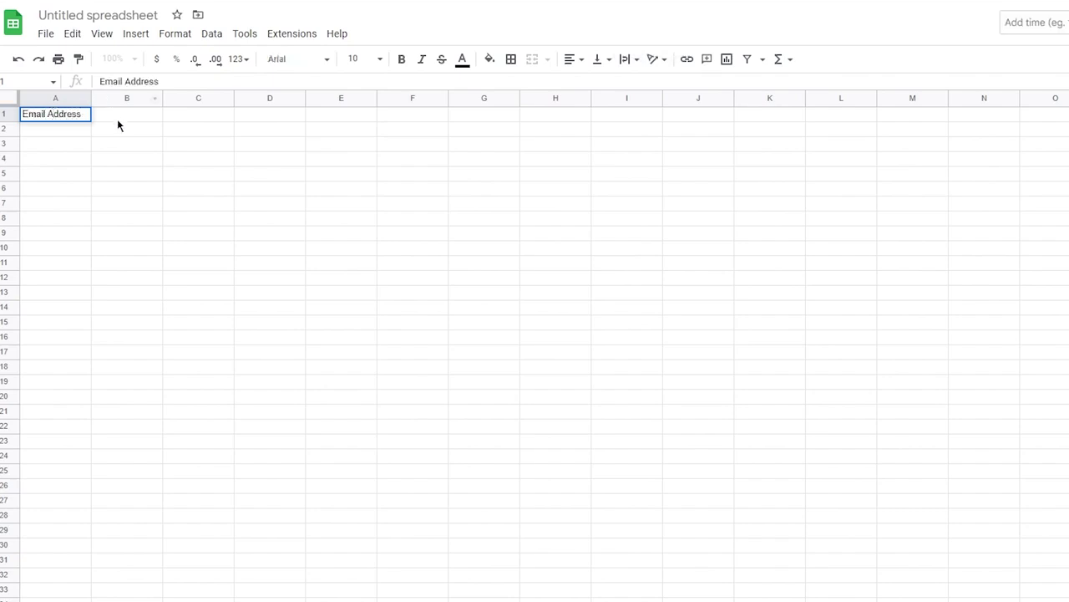
left_click(117, 120)
type("F")
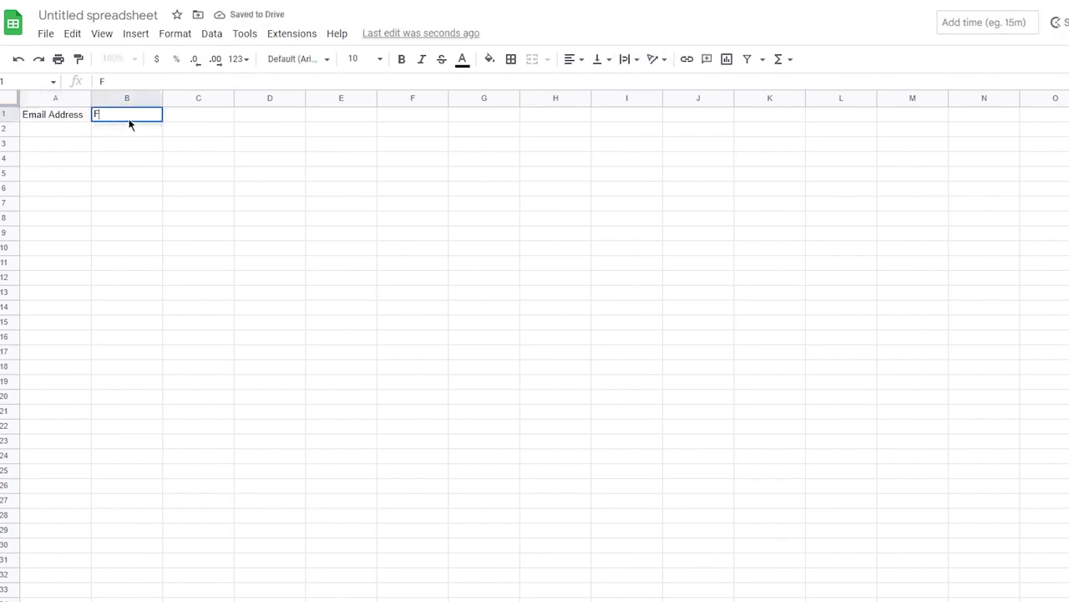
type("irst")
left_click(175, 117)
double_click(175, 117)
type("M")
key("BackSpace")
type("L")
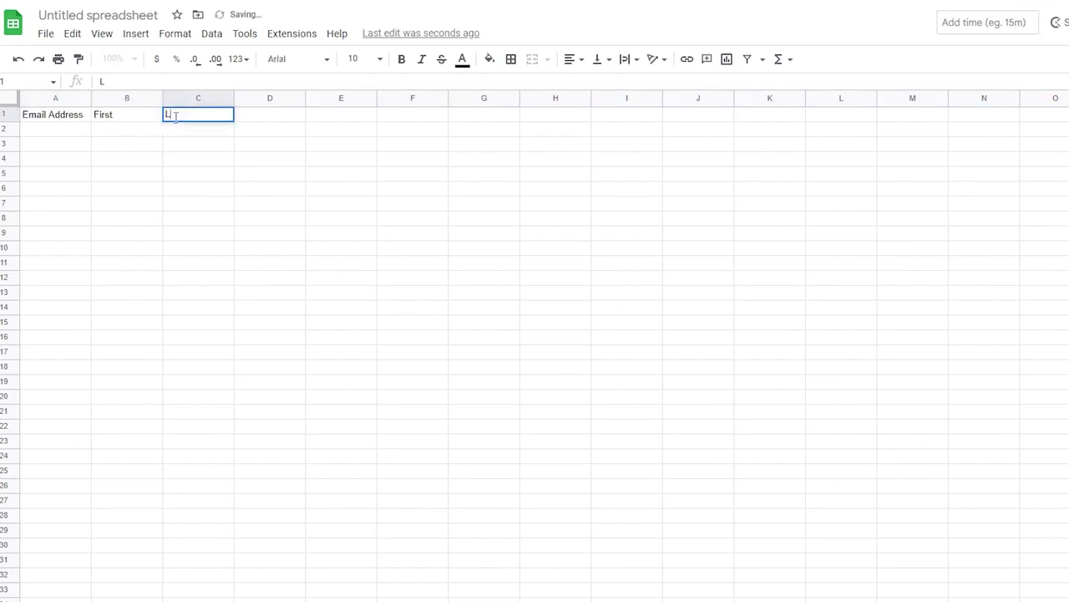
type("ast")
left_click(263, 116)
type("Age")
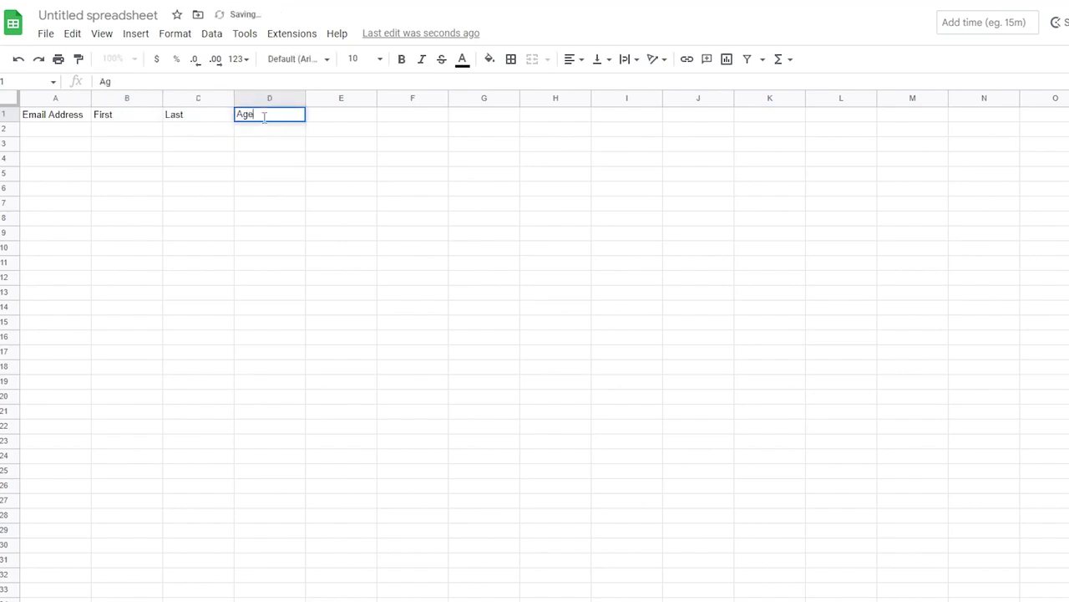
left_click(334, 145)
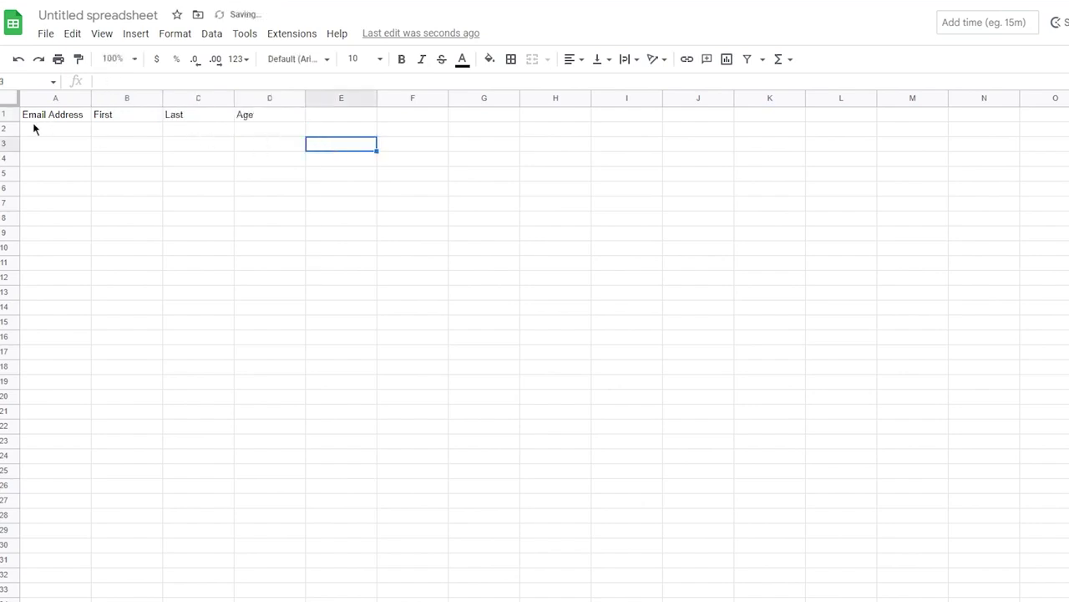
- Fill row 2 with the sample contact's e-mail, first name, last name and age 34
left_click(51, 134)
left_click_drag(51, 138, 272, 597)
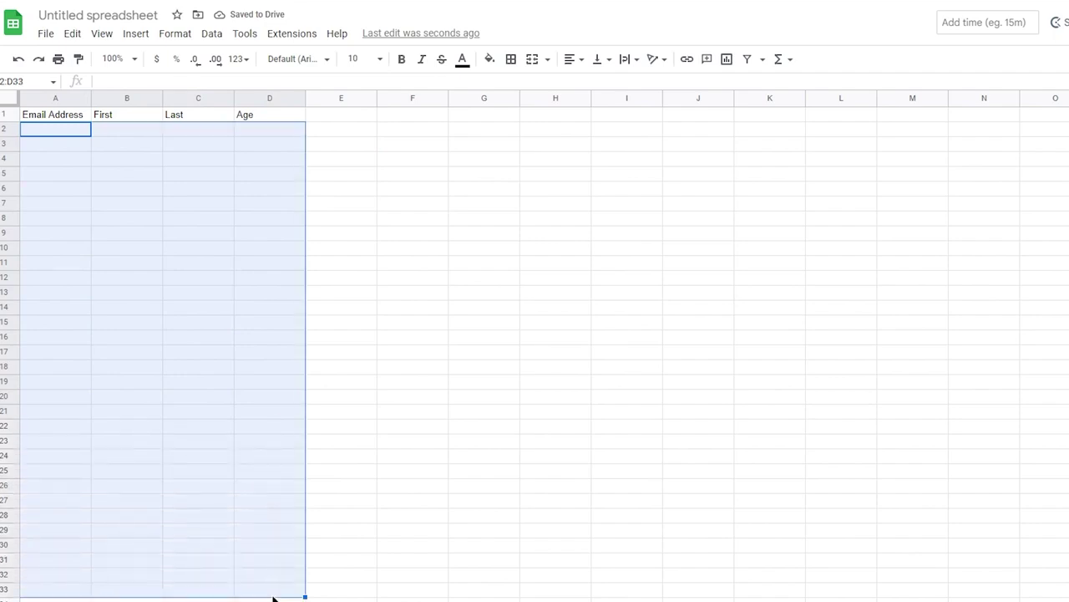
double_click(38, 133)
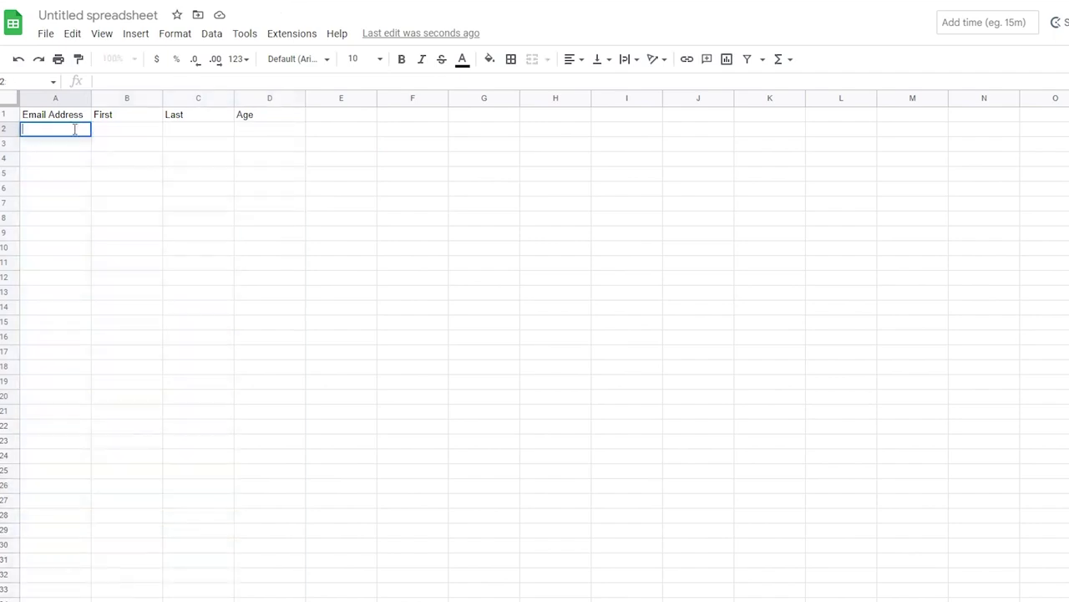
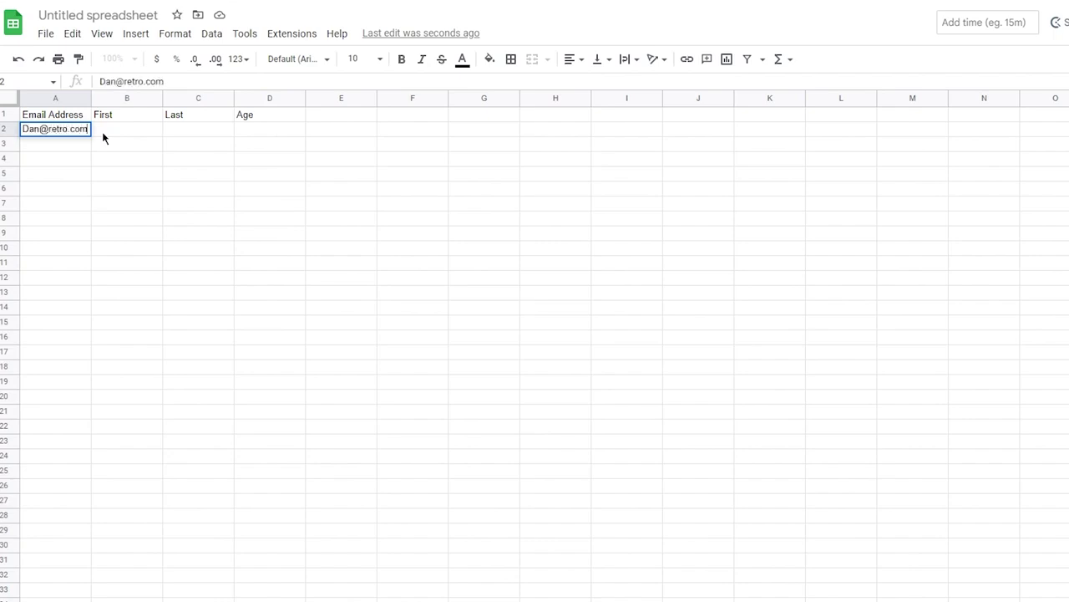
left_click(102, 130)
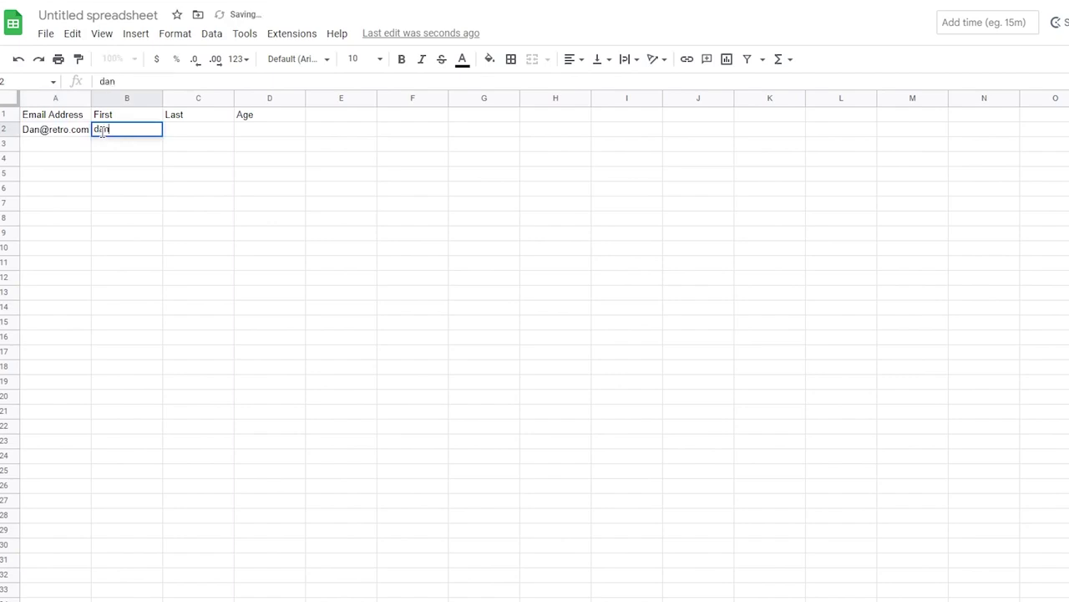
left_click(191, 132)
type("kevin")
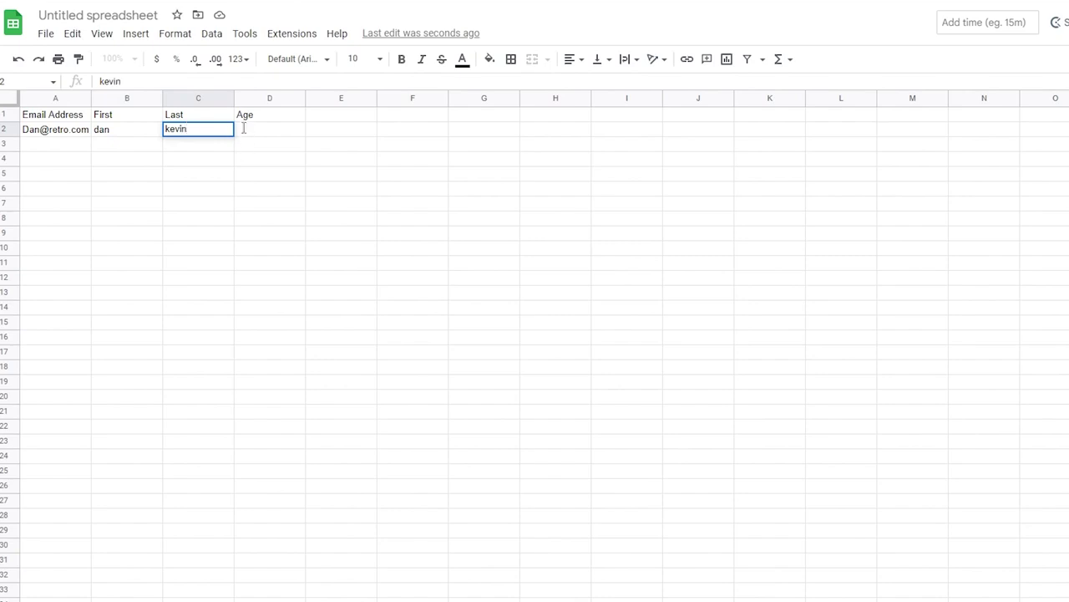
left_click(243, 128)
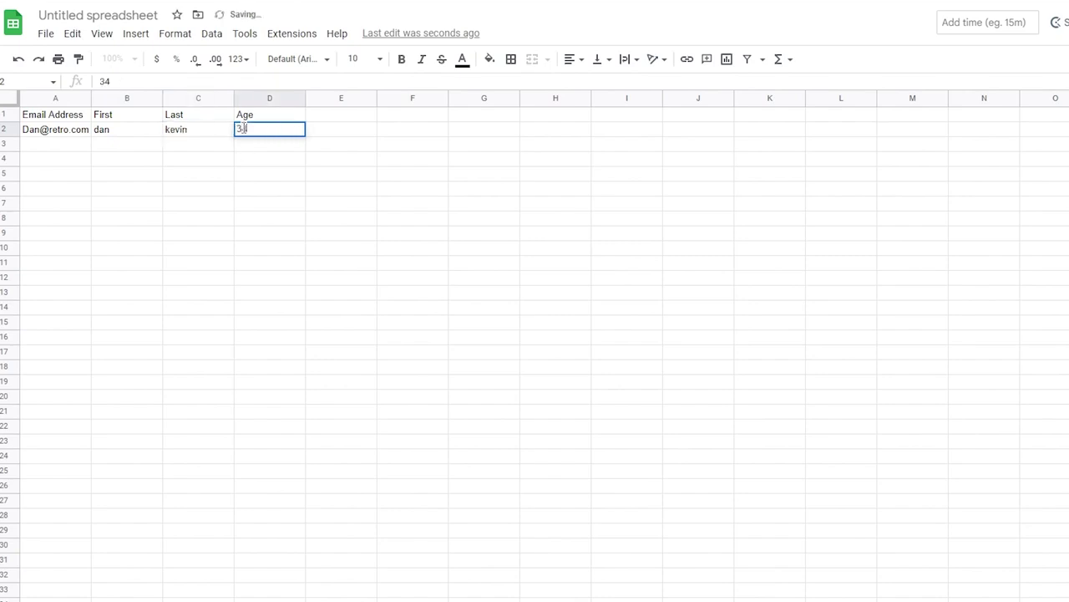
type("34")
left_click(299, 192)
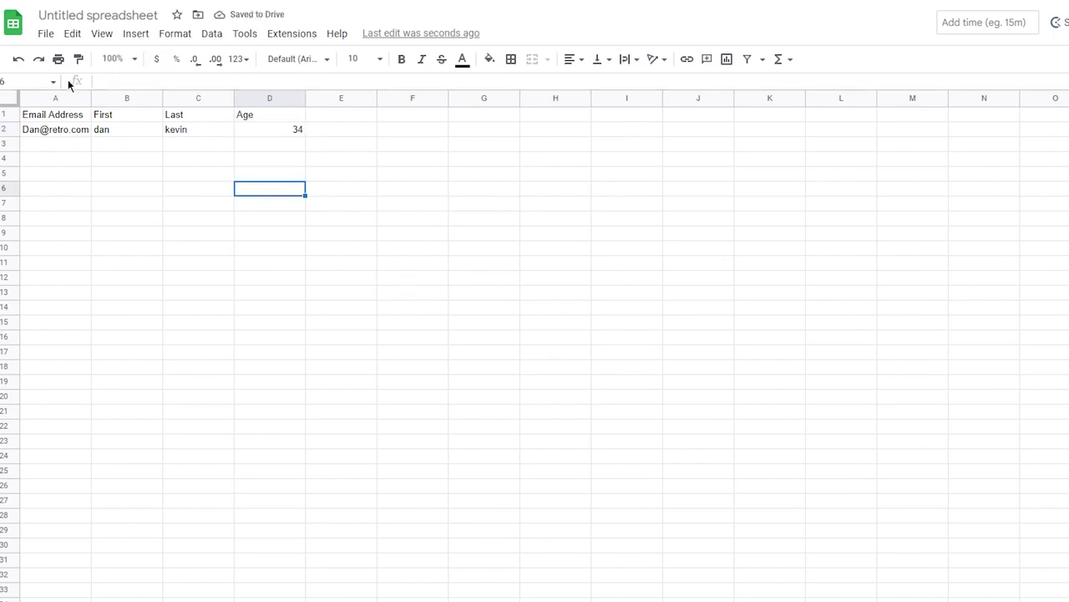
left_click(45, 34)
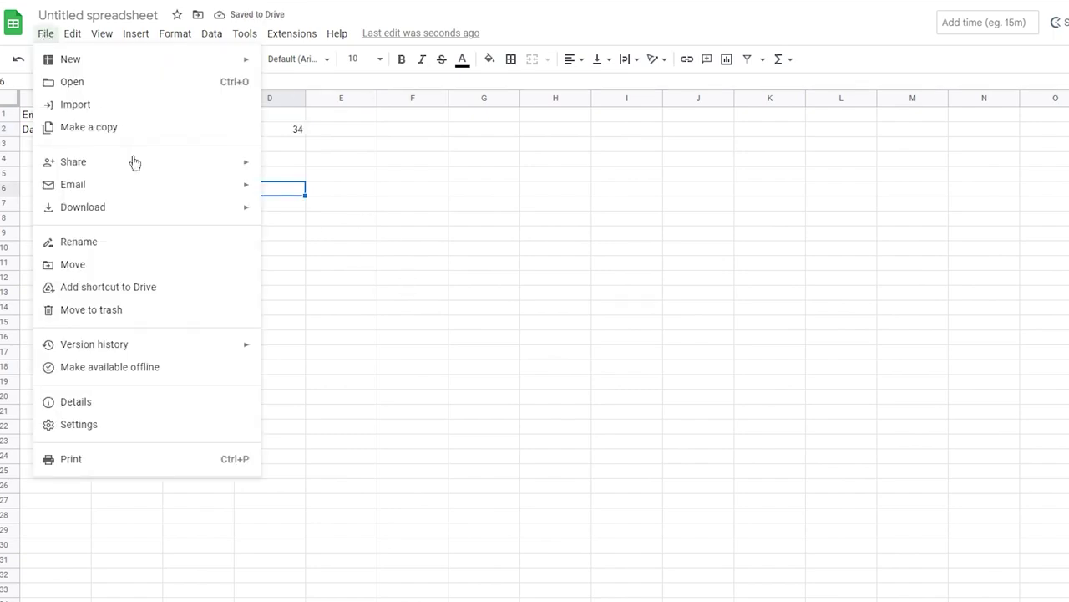
- Download the sheet as Comma Separated Values (.csv) and return to Mailchimp's Audience Dashboard
mouse_move(191, 219)
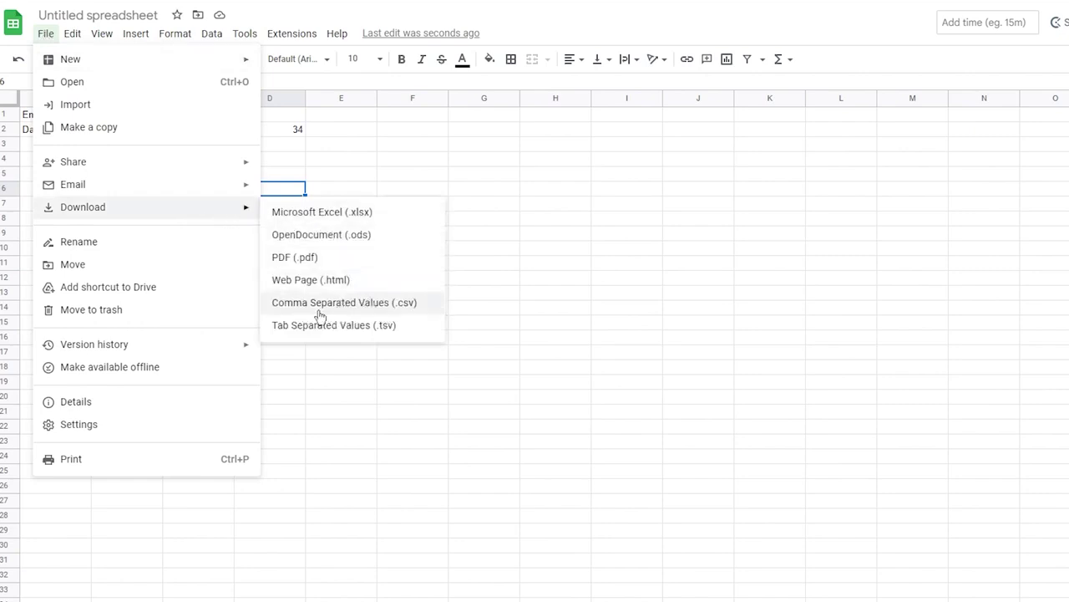
left_click(409, 306)
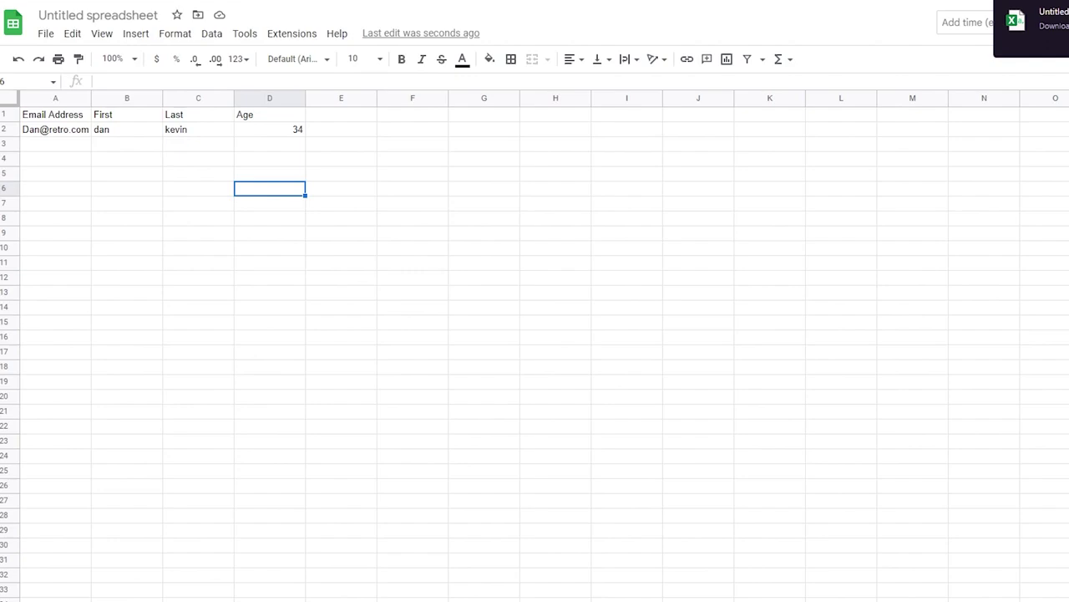
key("ctrl+shift+Tab")
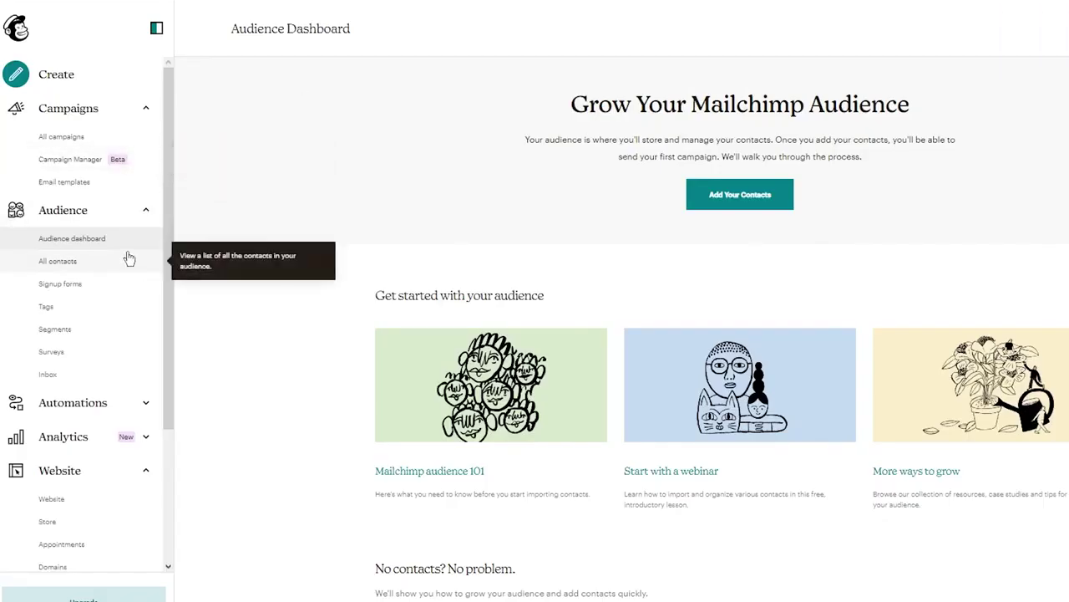
- Begin adding contacts, pick the Upload a file import method, and continue
left_click(735, 192)
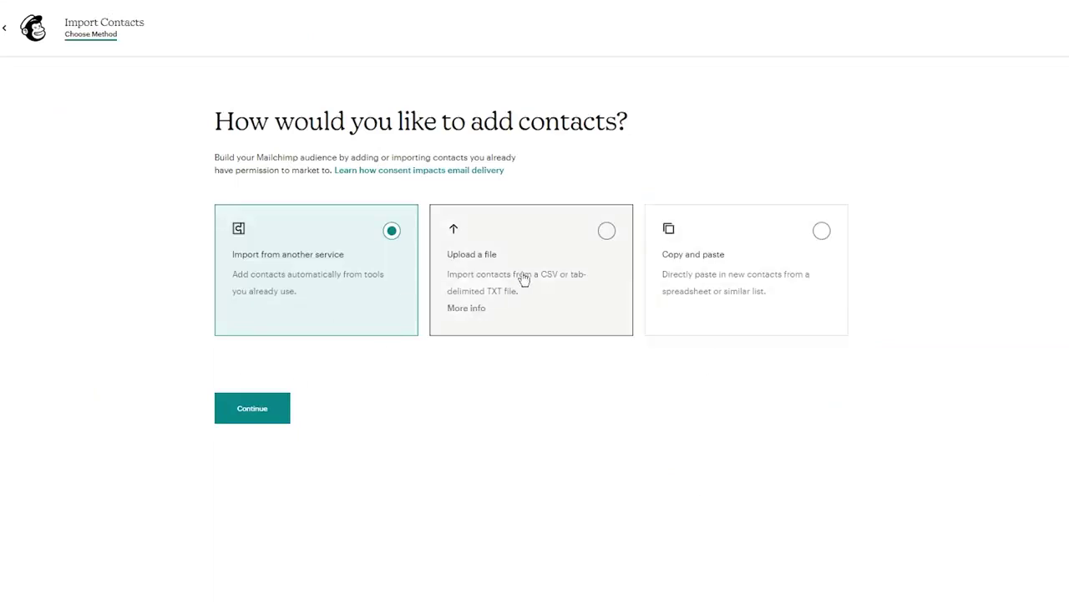
left_click(547, 283)
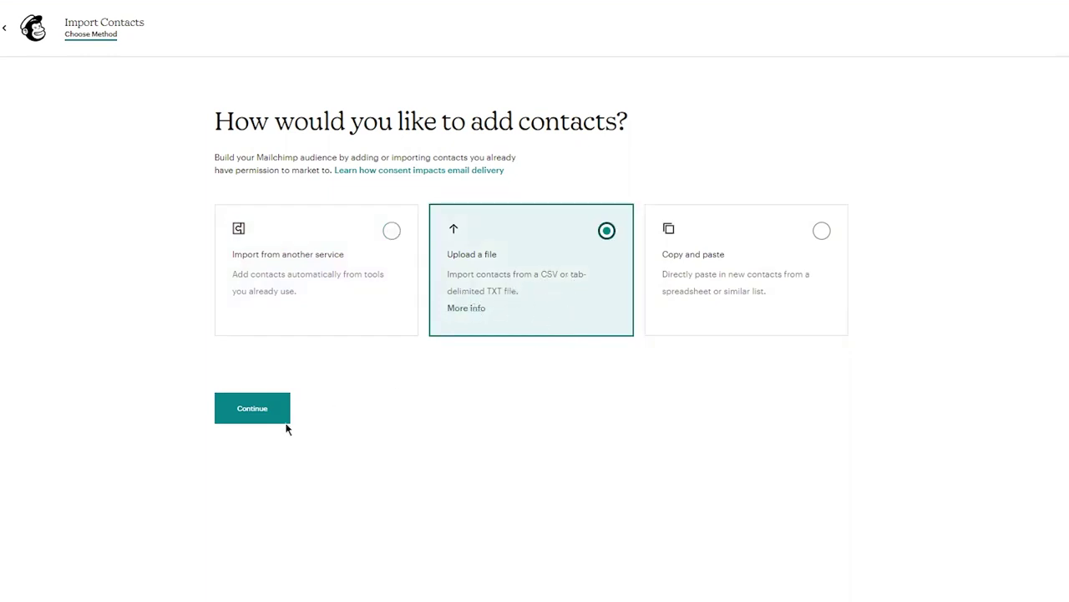
left_click(253, 408)
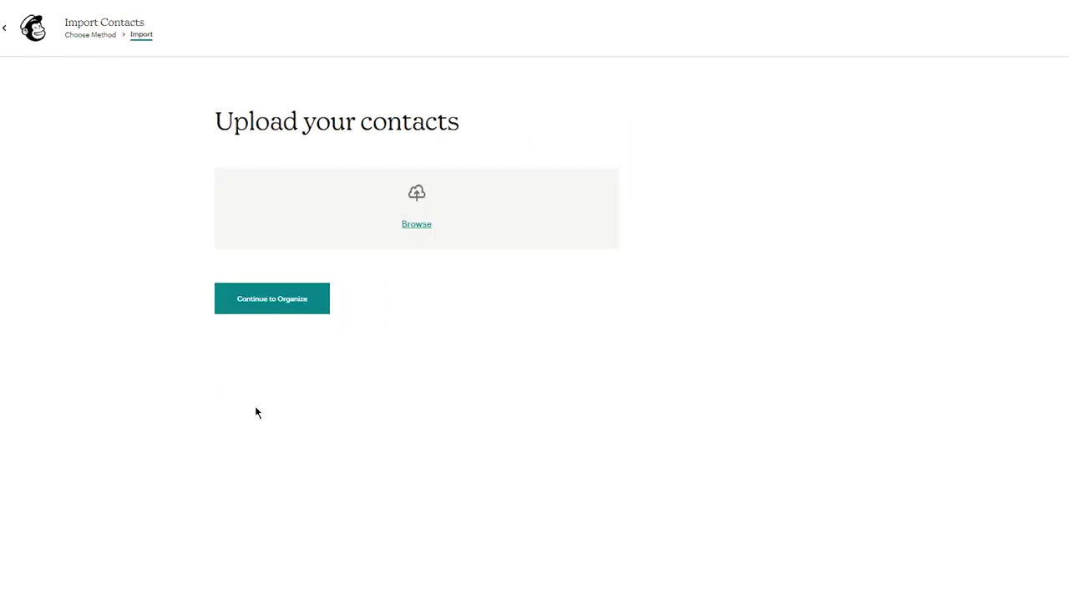
- Upload 'Untitled spreadsheet - Sheet1.csv' from Downloads and continue to the Organize step
left_click(479, 180)
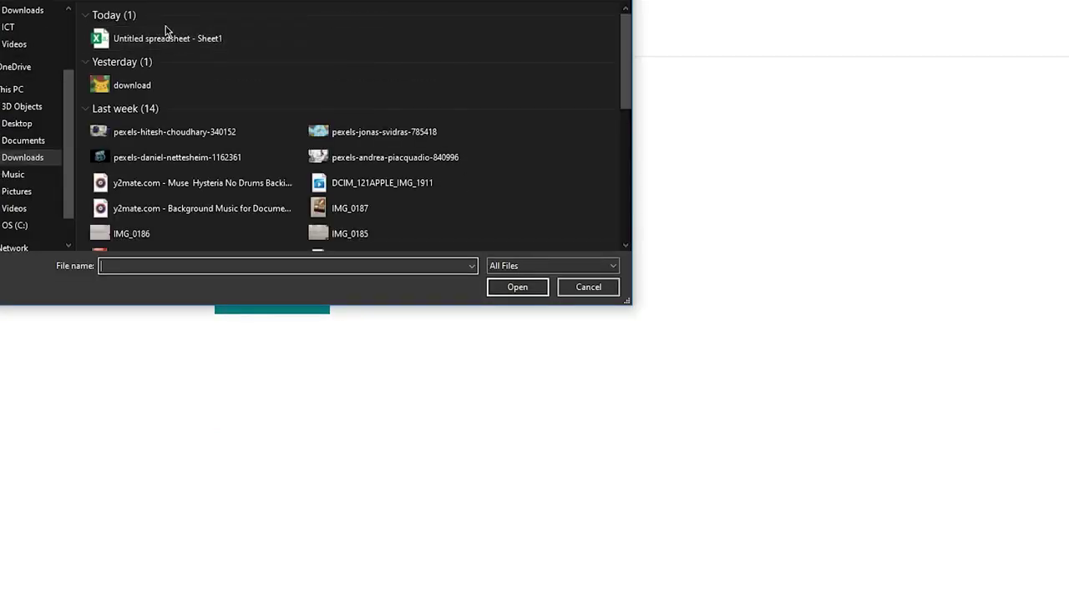
double_click(166, 37)
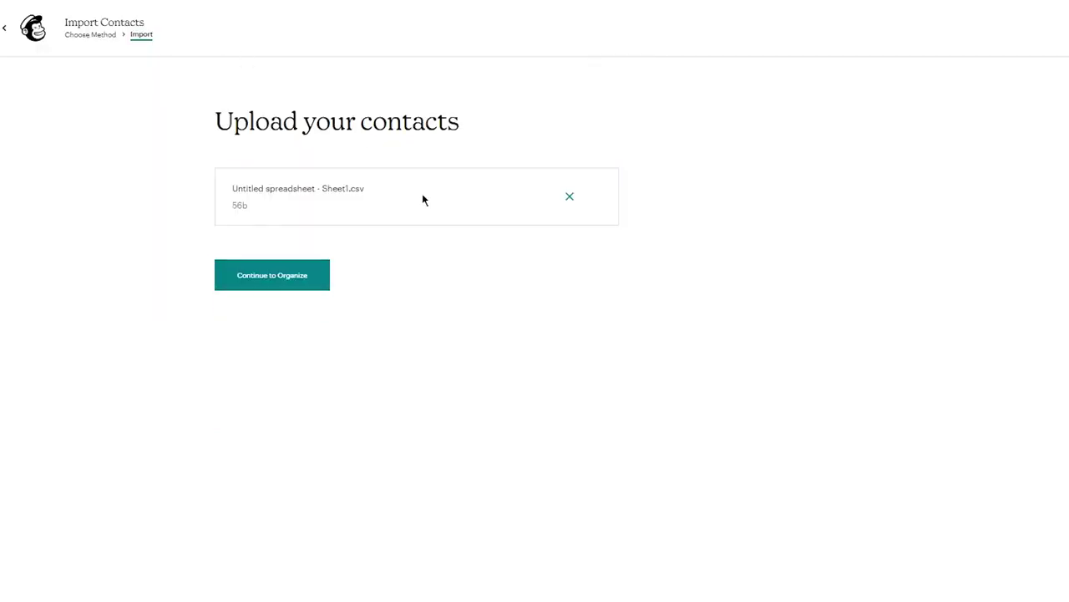
left_click(285, 286)
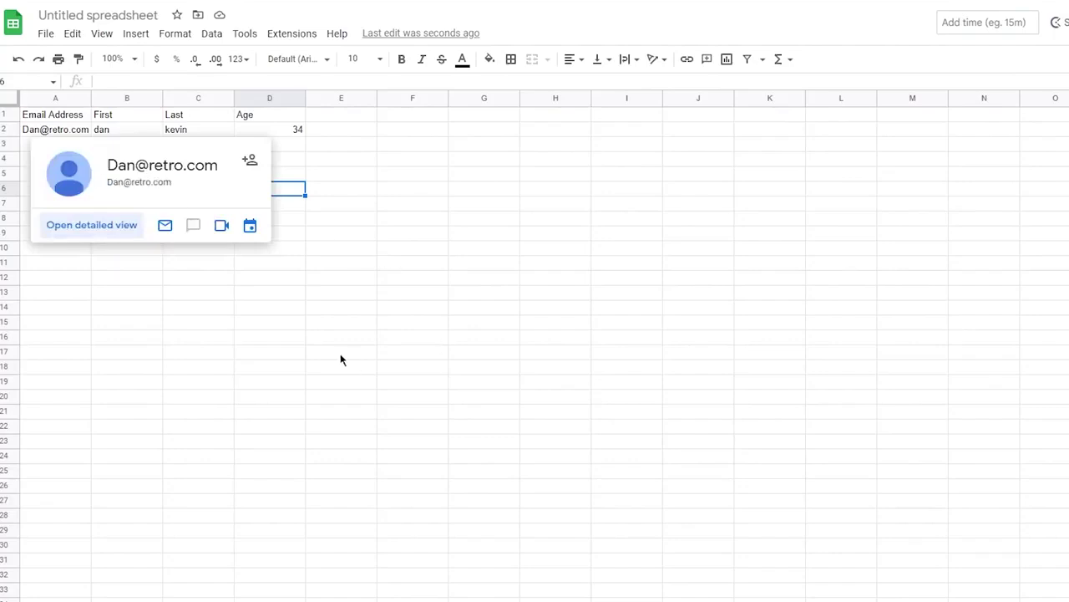
left_click(336, 354)
left_click_drag(39, 146, 302, 601)
left_click(432, 397)
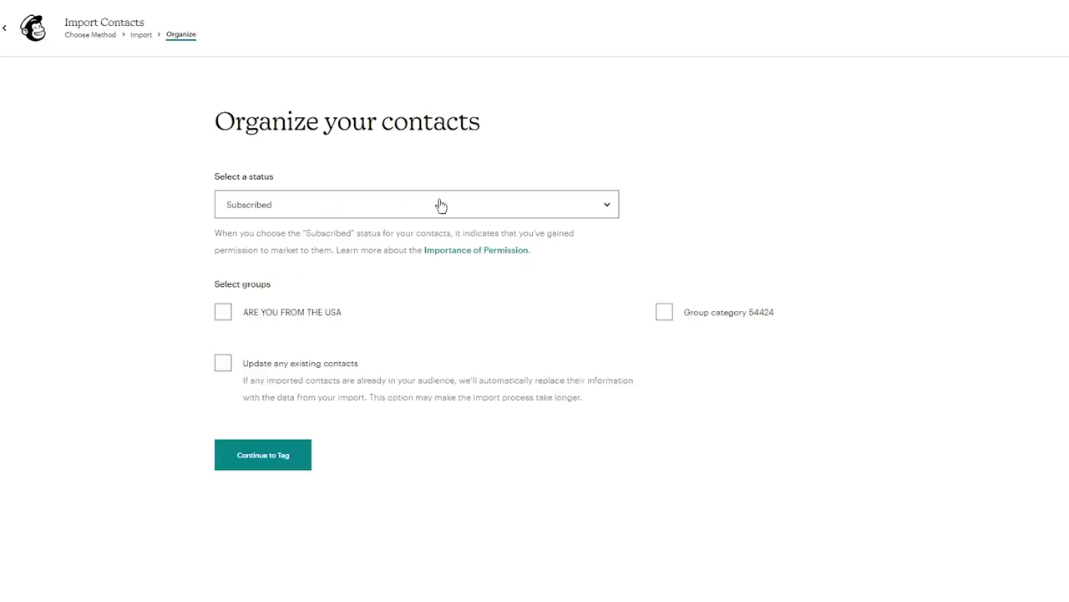
- Keep status Subscribed, tick the ARE YOU FROM THE USA group with YES, and continue
left_click(339, 206)
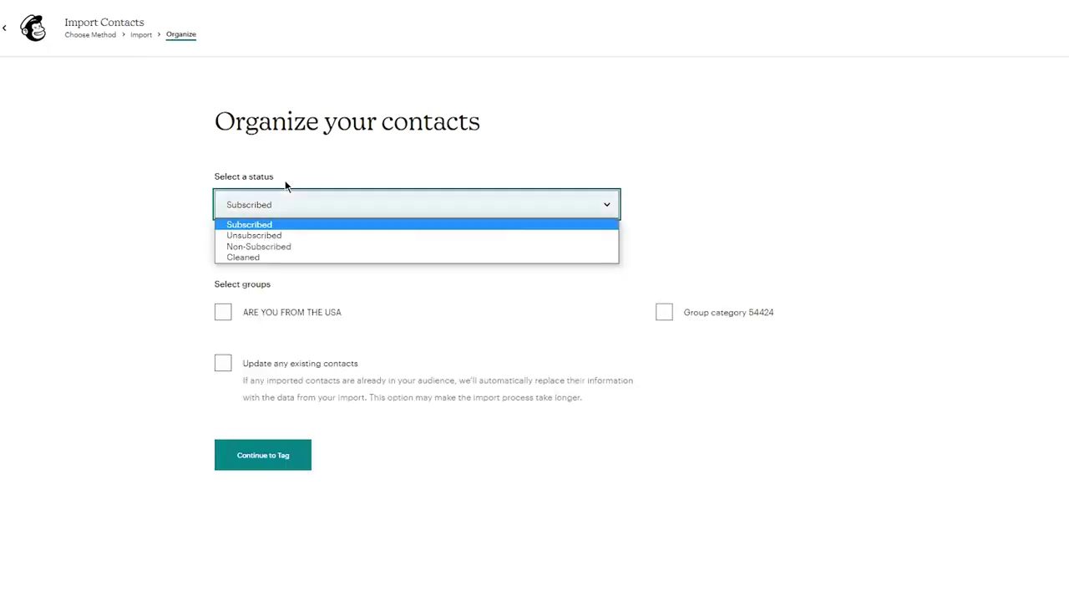
left_click(259, 203)
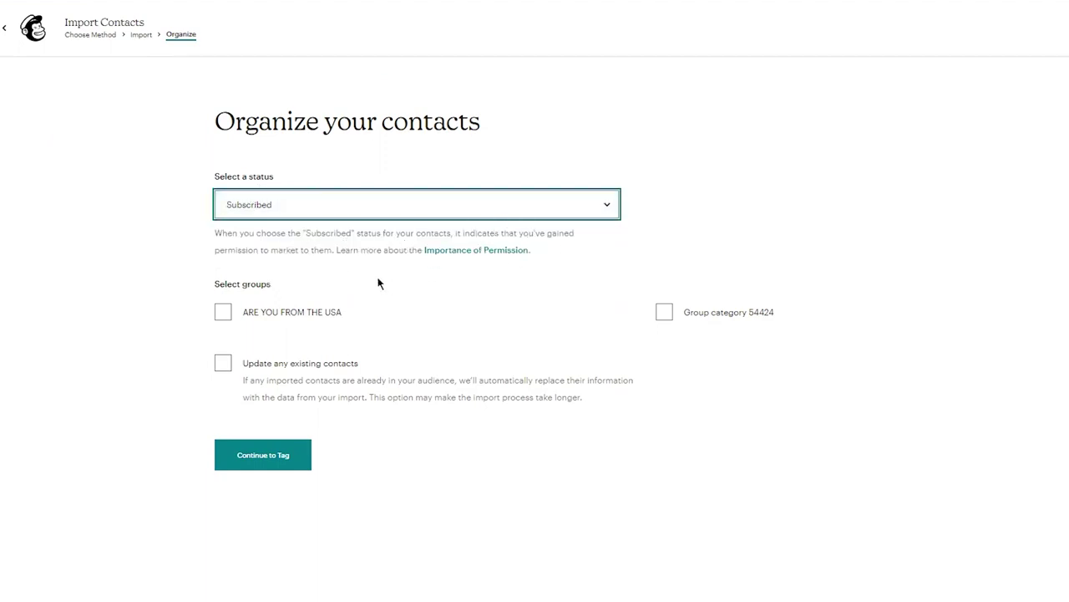
left_click(224, 318)
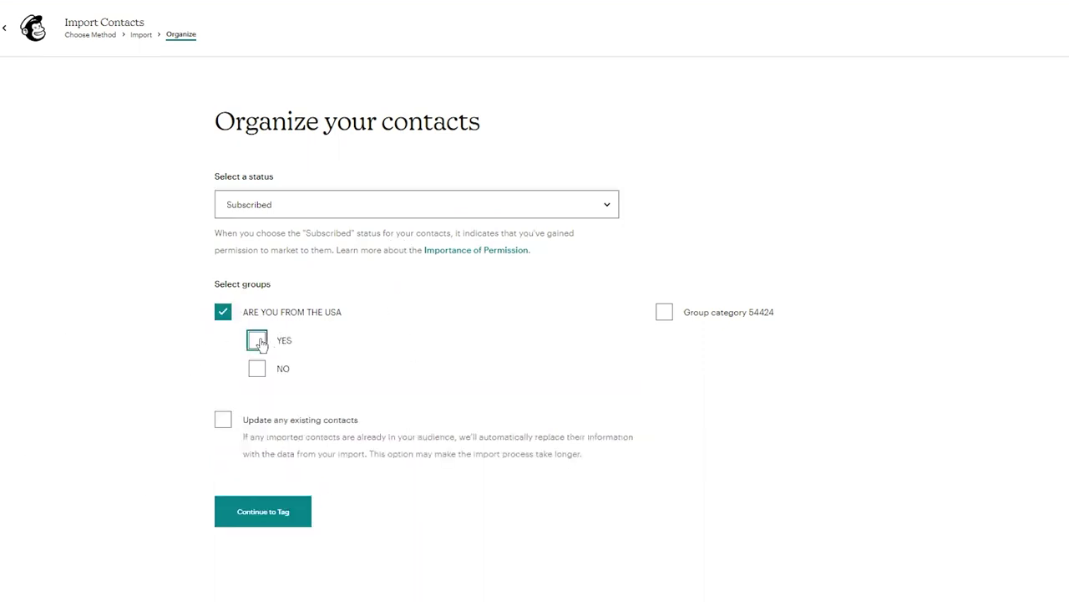
left_click(257, 340)
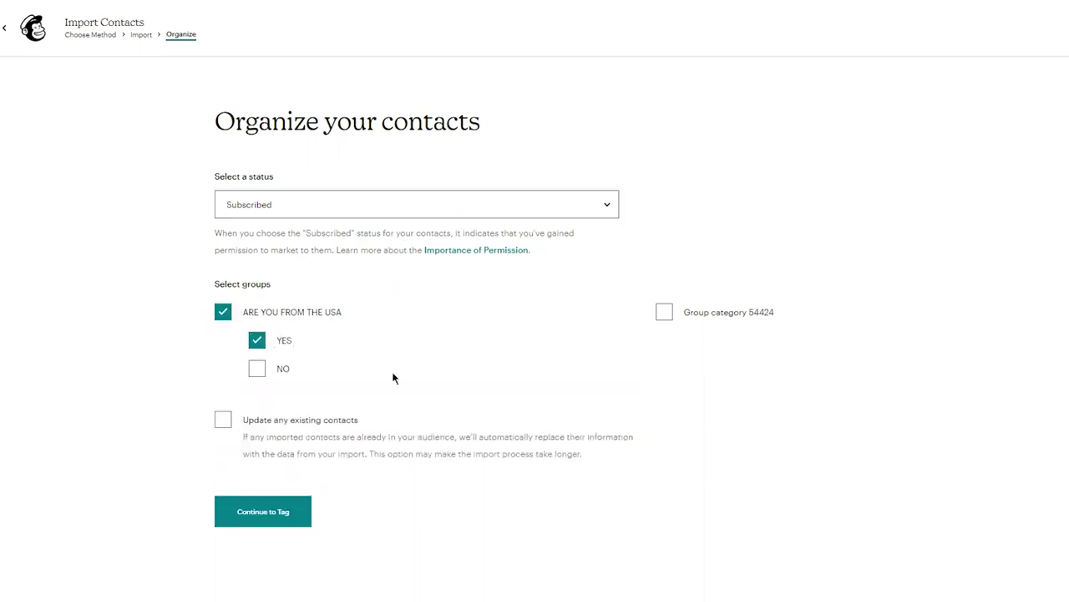
left_click(257, 511)
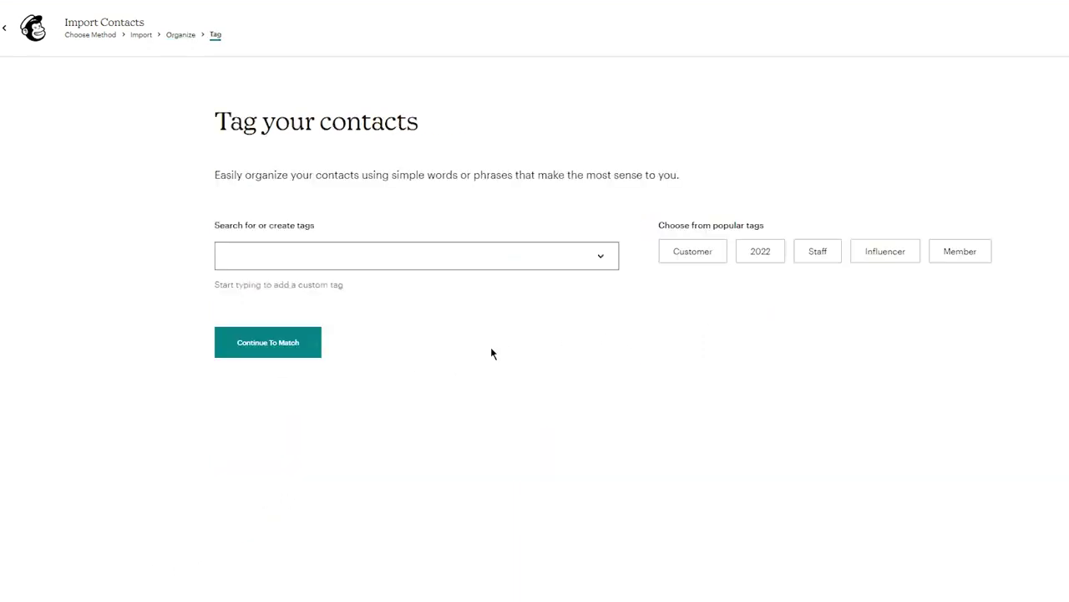
left_click(452, 256)
left_click(502, 224)
left_click(602, 254)
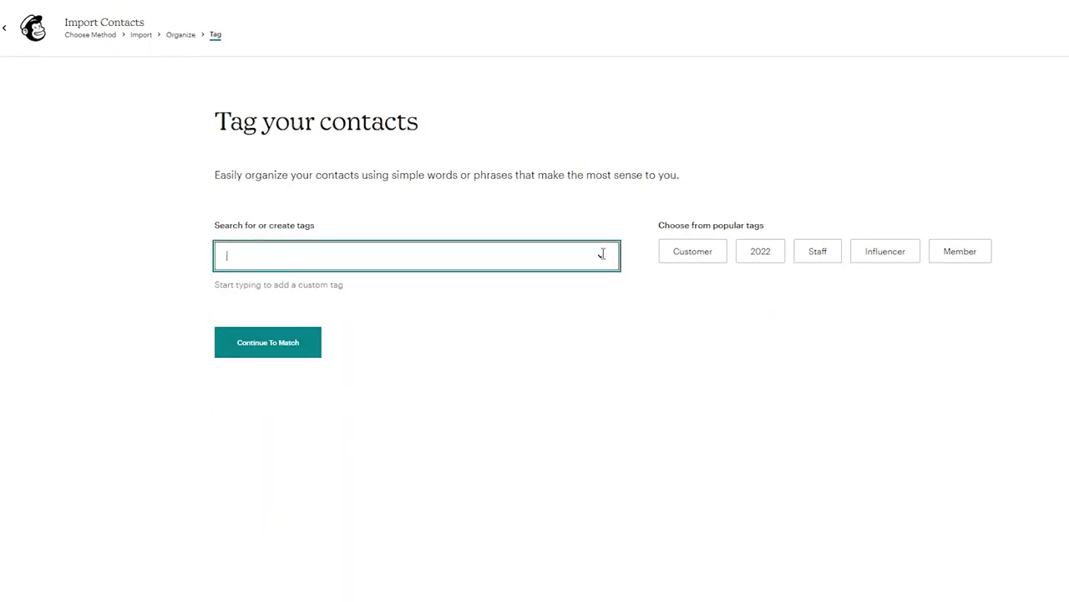
left_click(491, 219)
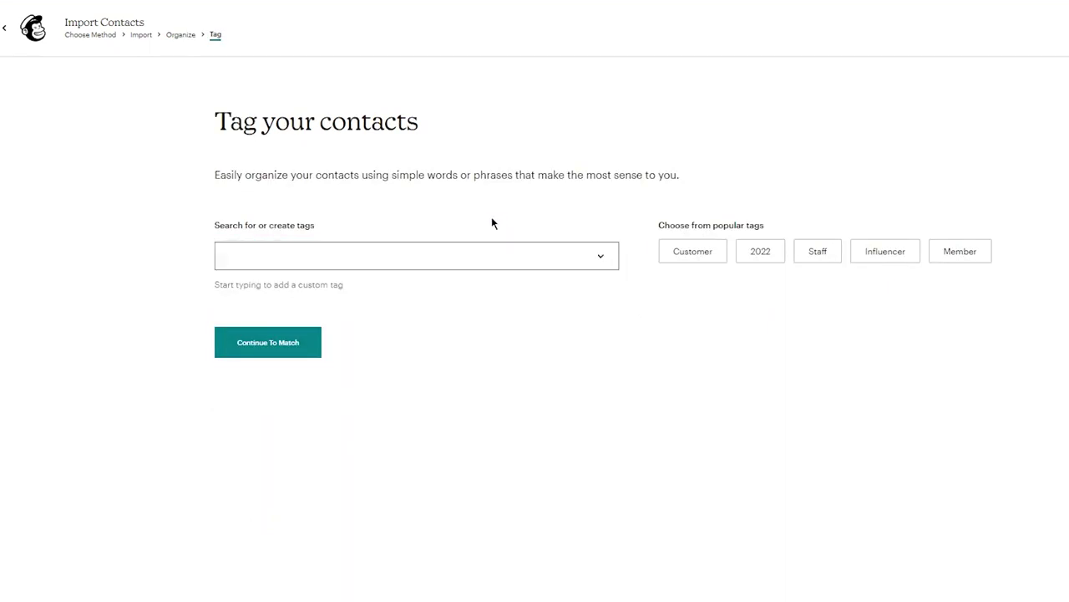
left_click(268, 344)
left_click(36, 30)
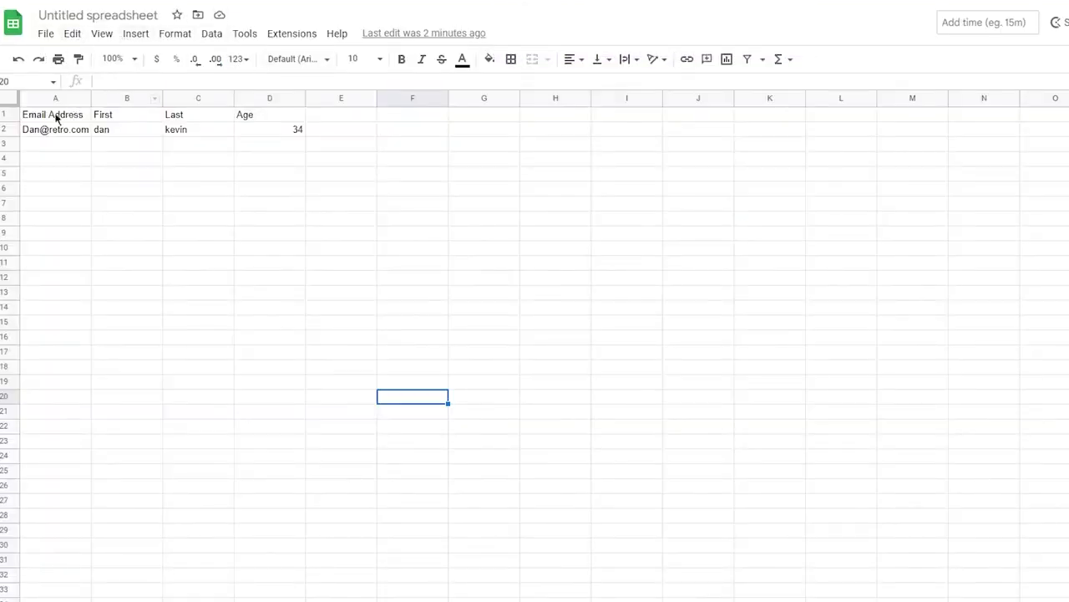
left_click_drag(56, 118, 287, 121)
left_click(274, 162)
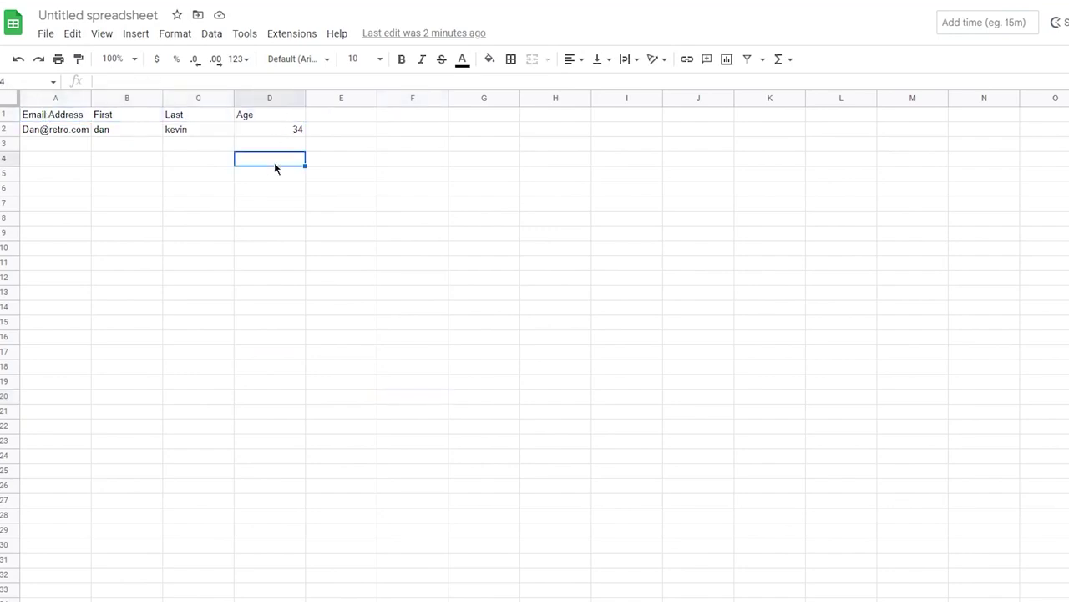